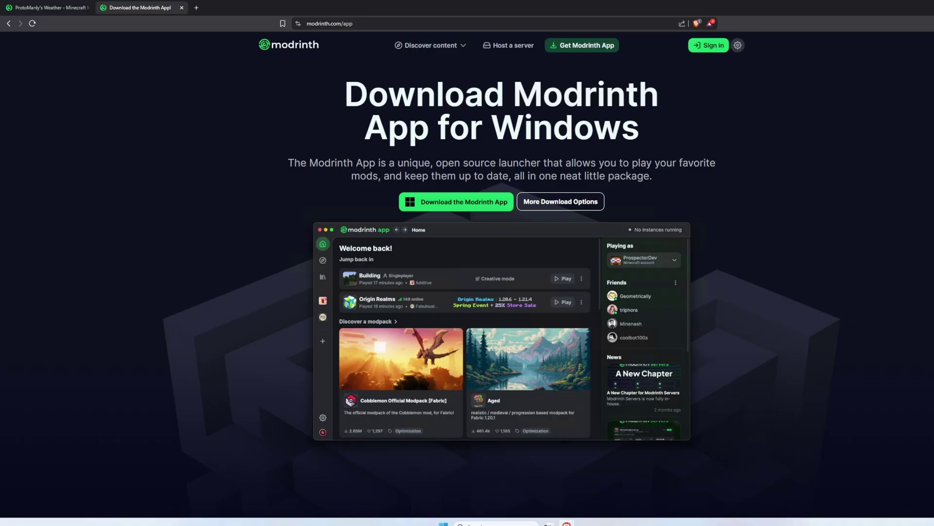
# Download the Windows installer of the Modrinth App and save it in the Downloads folder
pyautogui.click(447, 205)
pyautogui.click(35, 105)
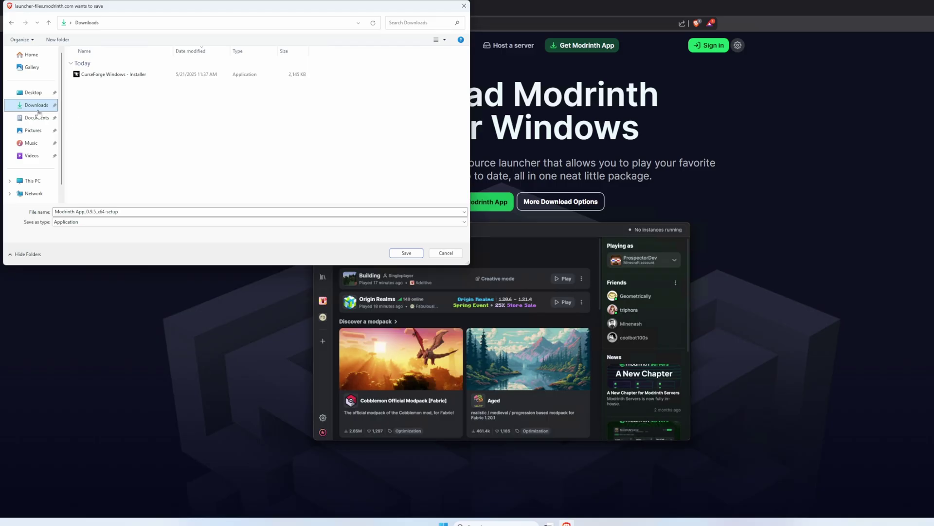
pyautogui.click(408, 253)
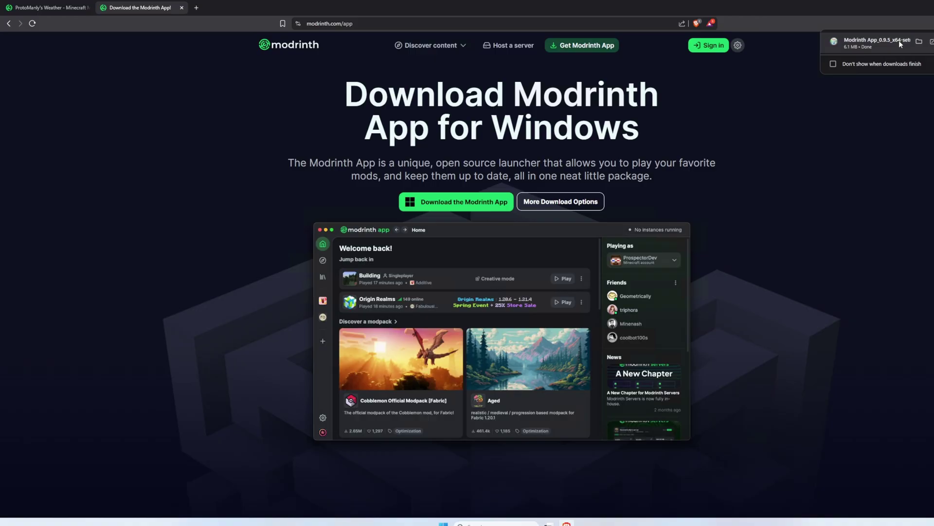
# Install the Modrinth App in C:\Program Files\Modrinth App with a desktop shortcut, and launch it on finishing setup
pyautogui.click(898, 39)
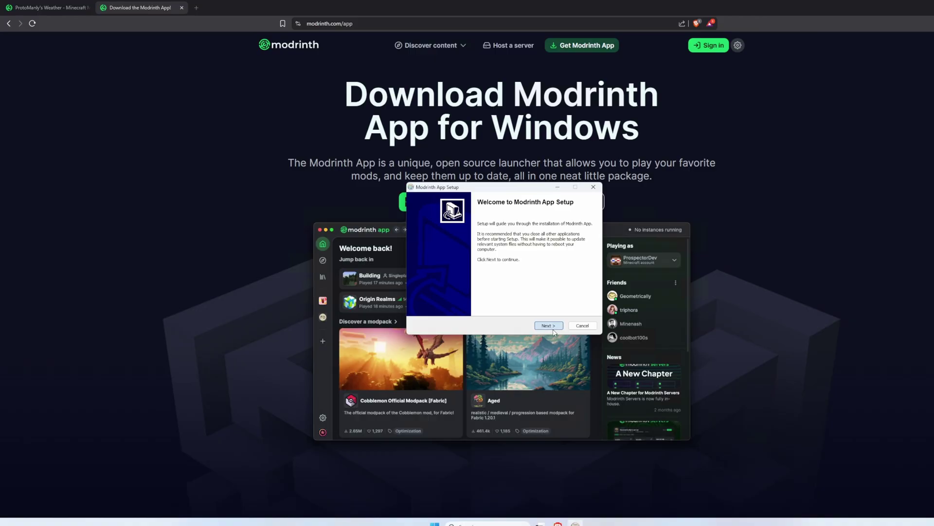
pyautogui.click(550, 326)
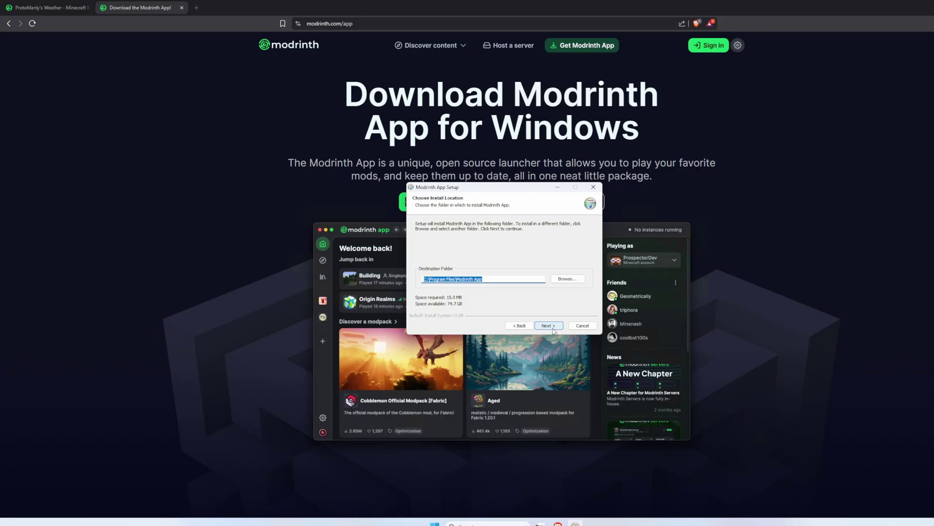
pyautogui.click(552, 329)
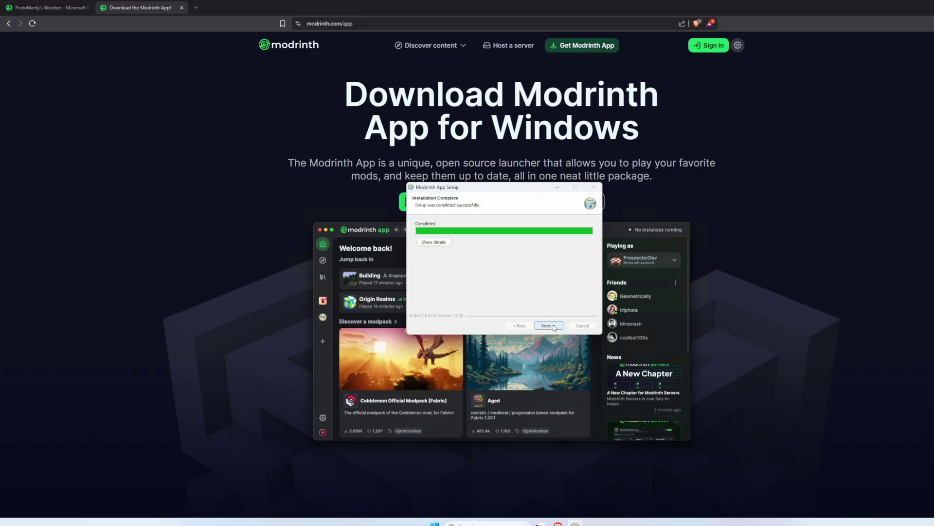
pyautogui.click(550, 326)
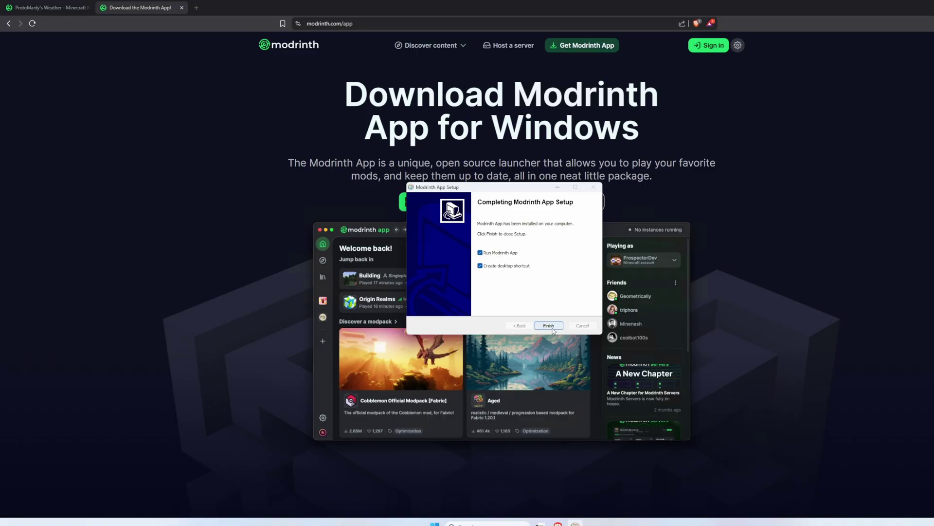
pyautogui.click(549, 326)
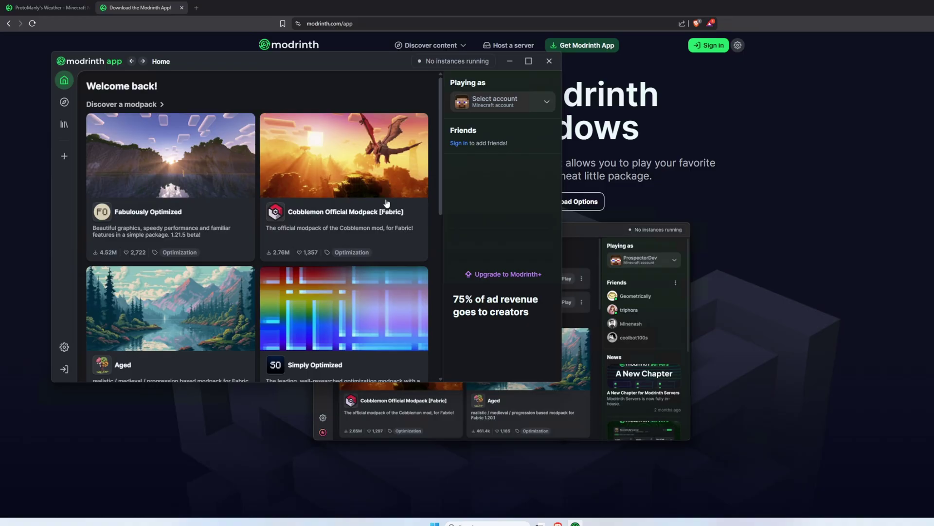
# Create a custom instance named Example with the Neoforge loader and game version 1.21.1
pyautogui.moveTo(365, 61); pyautogui.dragTo(554, 102)
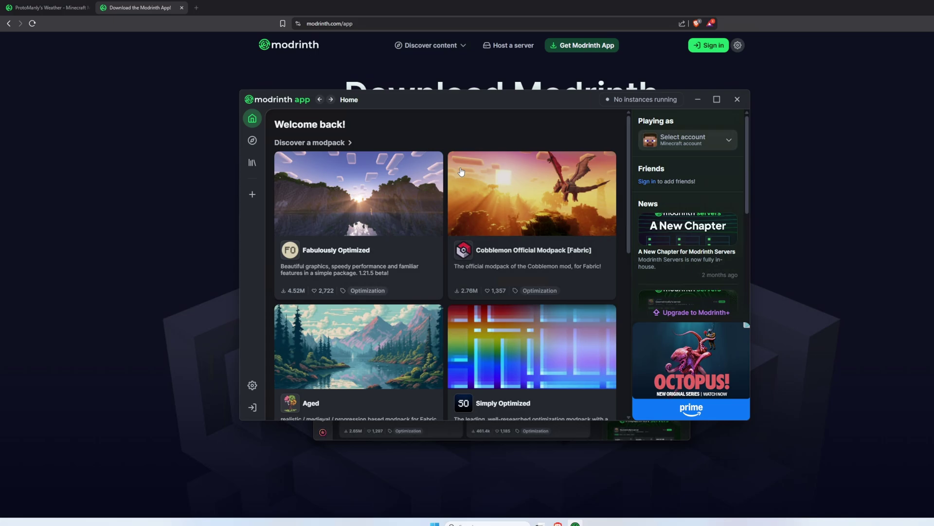
pyautogui.click(253, 195)
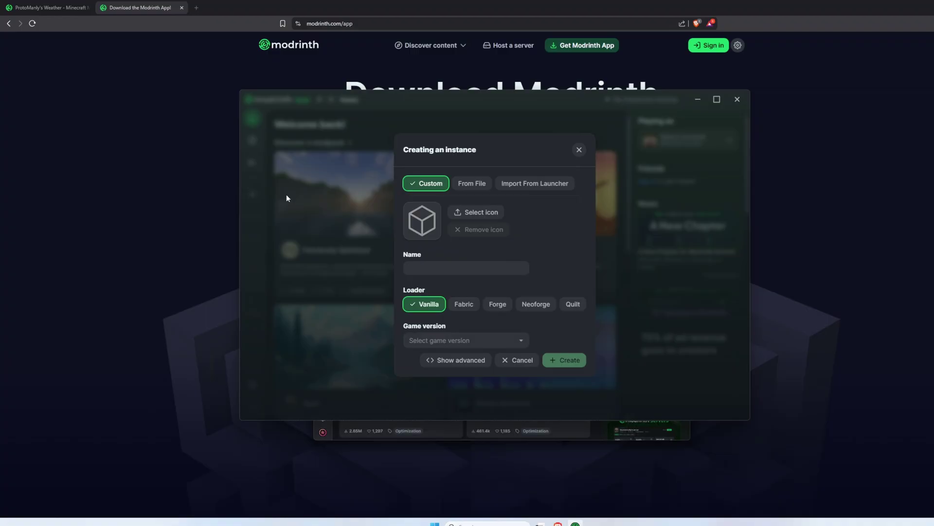
pyautogui.click(437, 265)
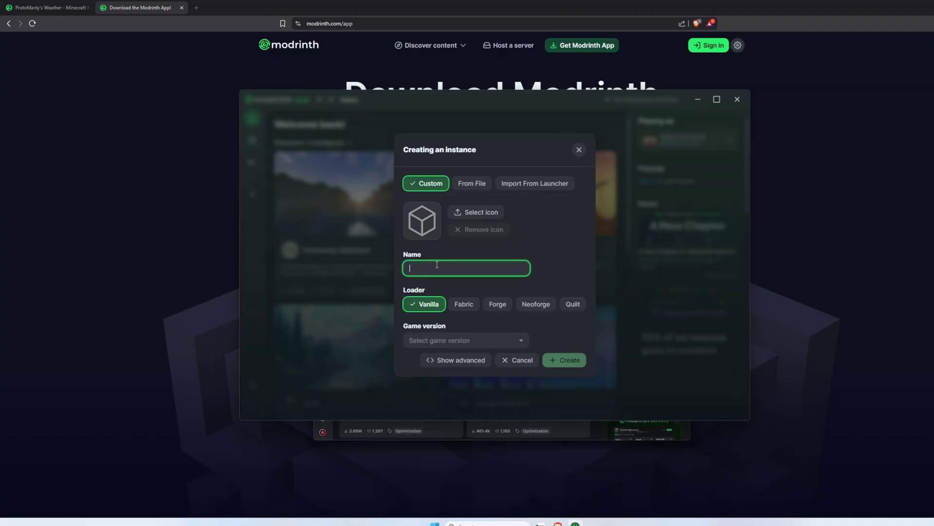
pyautogui.write('Example')
pyautogui.click(529, 304)
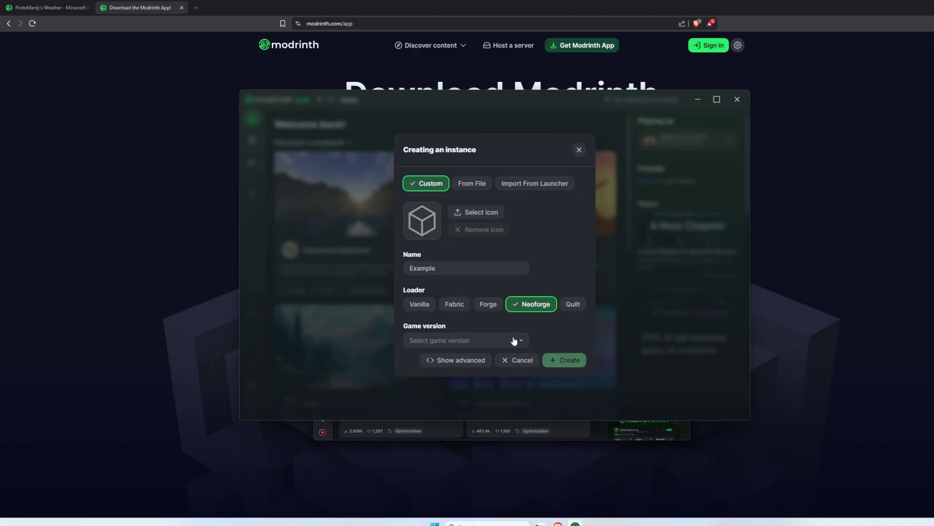
pyautogui.click(511, 341)
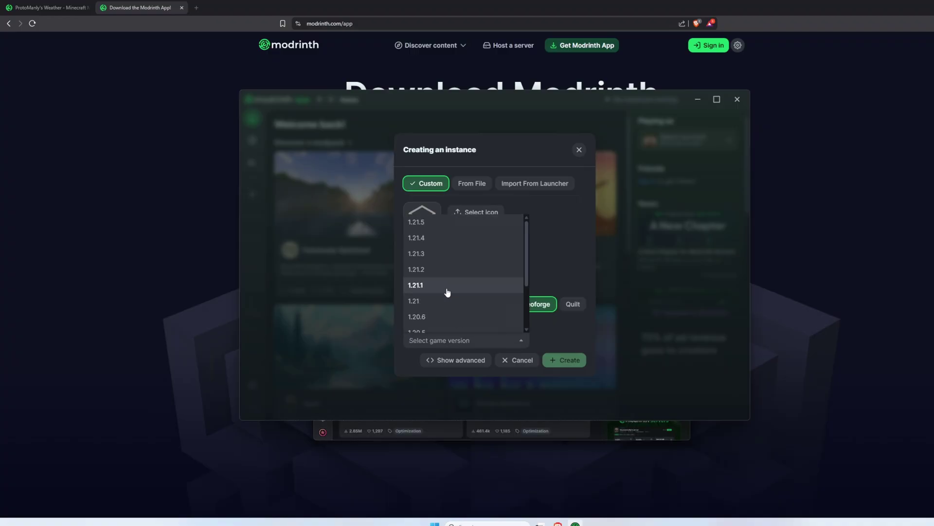
pyautogui.click(447, 292)
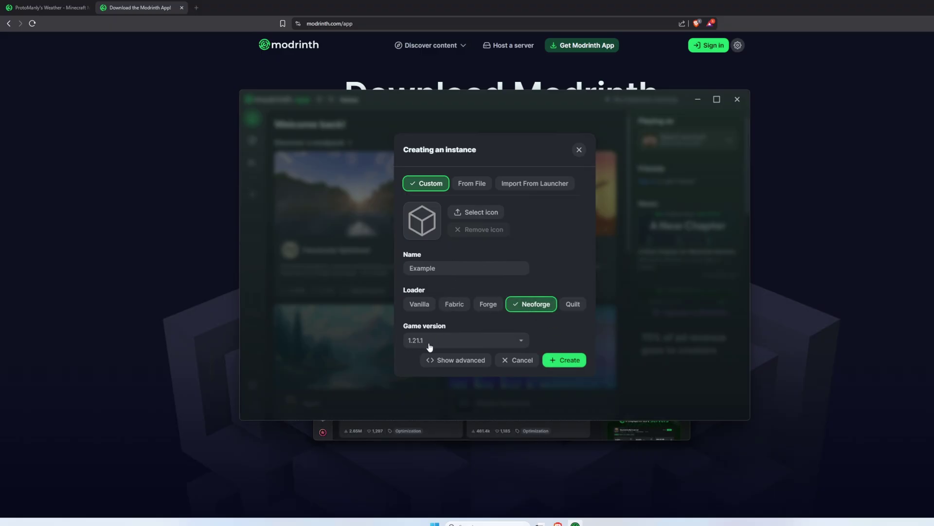
pyautogui.click(555, 361)
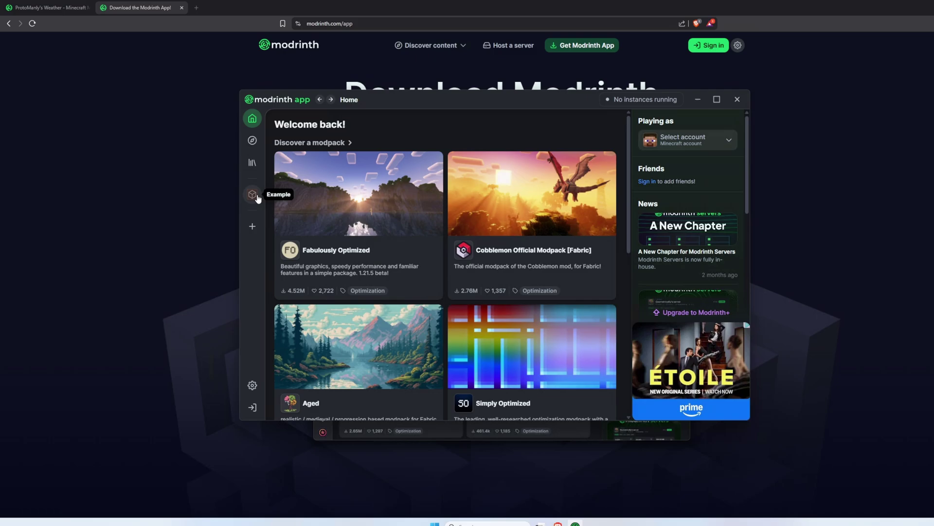
# Find ProtoManly's Weather by searching the mods for "prot" and install it to the Example instance
pyautogui.click(253, 165)
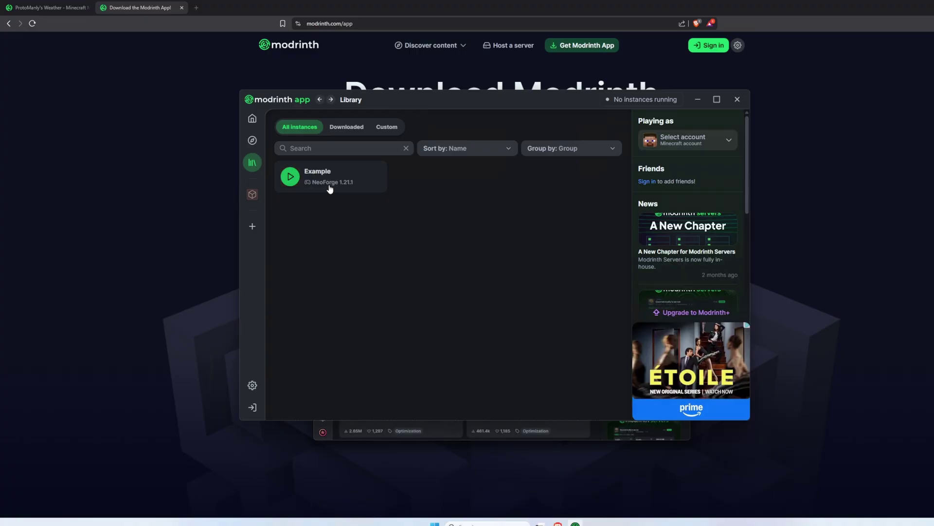
pyautogui.click(252, 195)
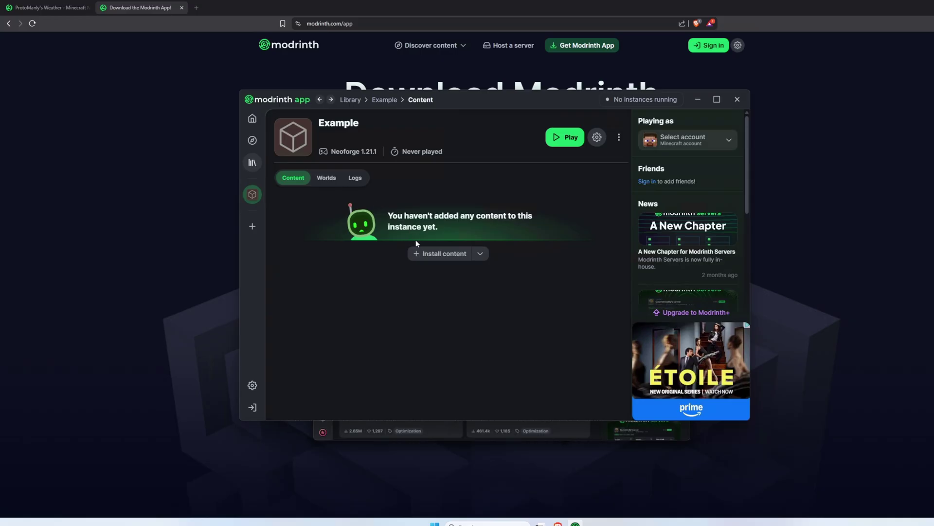
pyautogui.click(412, 254)
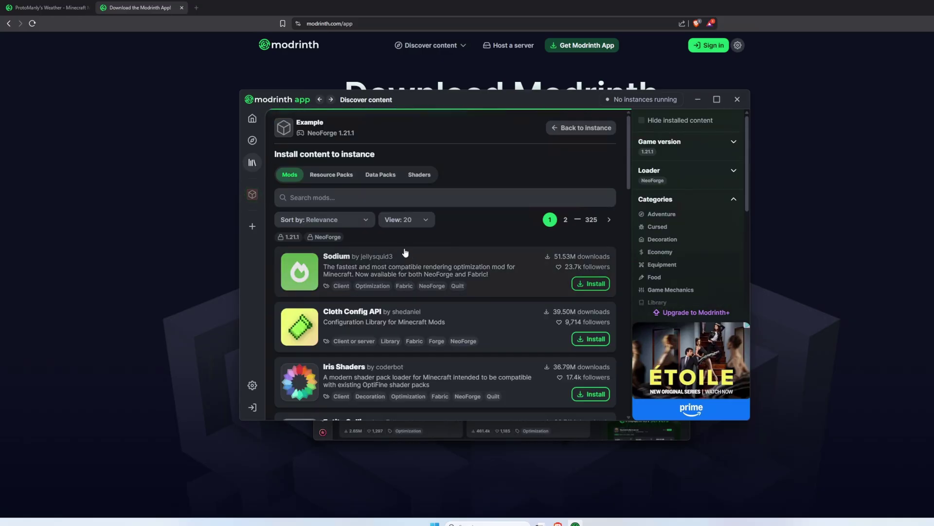
pyautogui.click(332, 196)
pyautogui.write('prot')
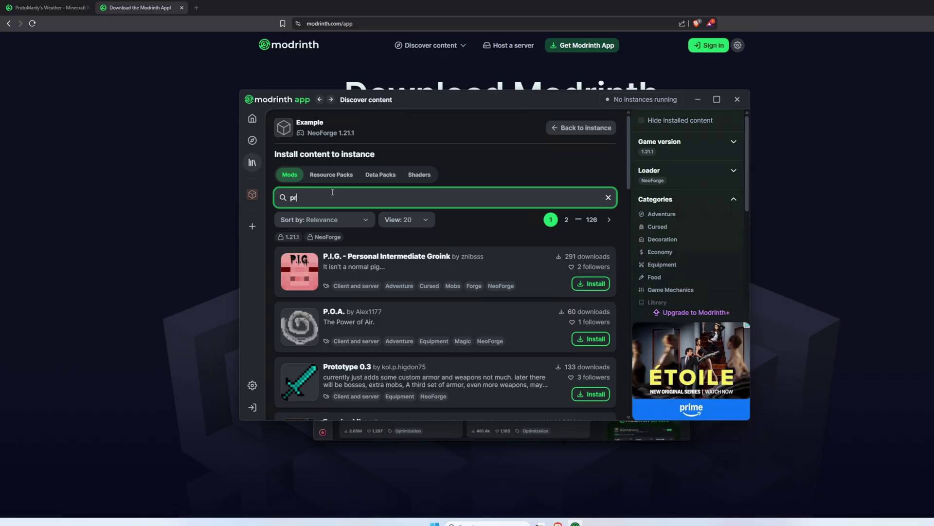
pyautogui.click(597, 284)
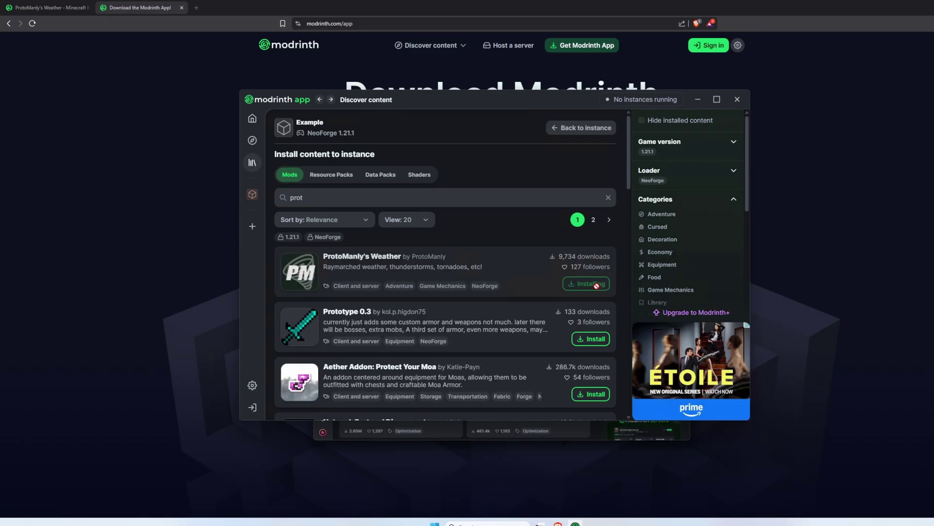
pyautogui.click(320, 99)
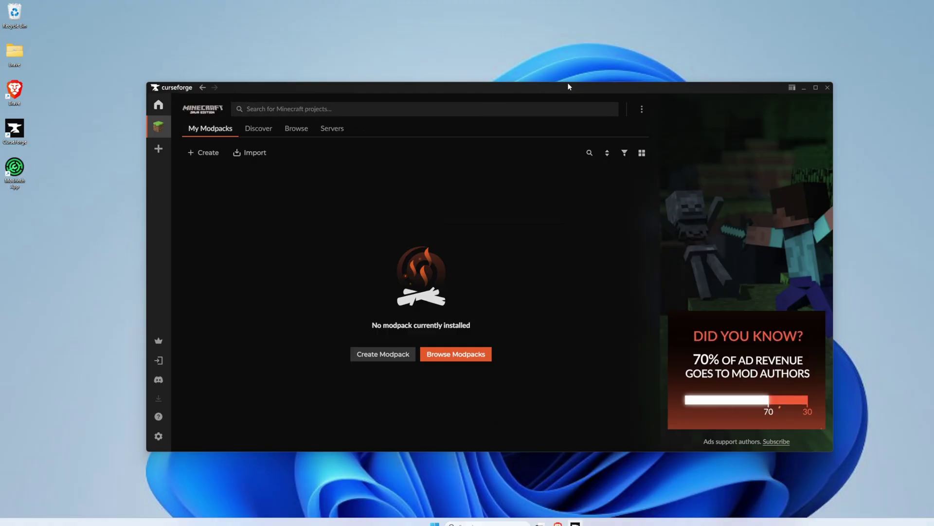
# In CurseForge, create a Minecraft profile named Example with version 1.21.1, game type NeoForge and modloader neoforge-21.1.172
pyautogui.moveTo(568, 85); pyautogui.dragTo(563, 76)
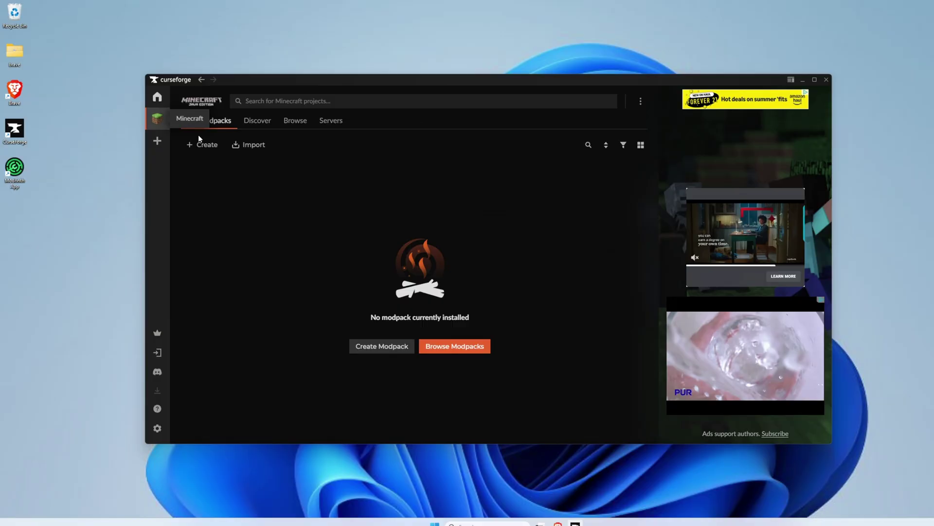
pyautogui.click(364, 351)
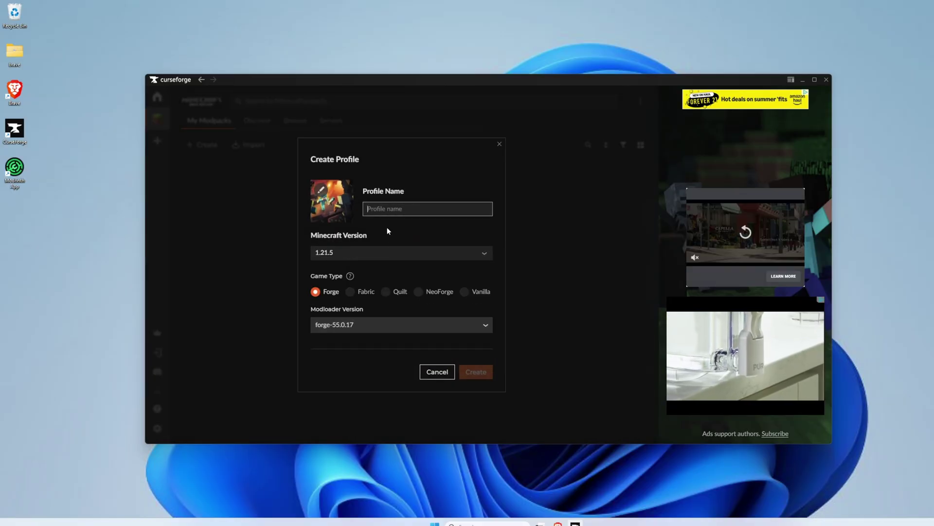
pyautogui.write('Example')
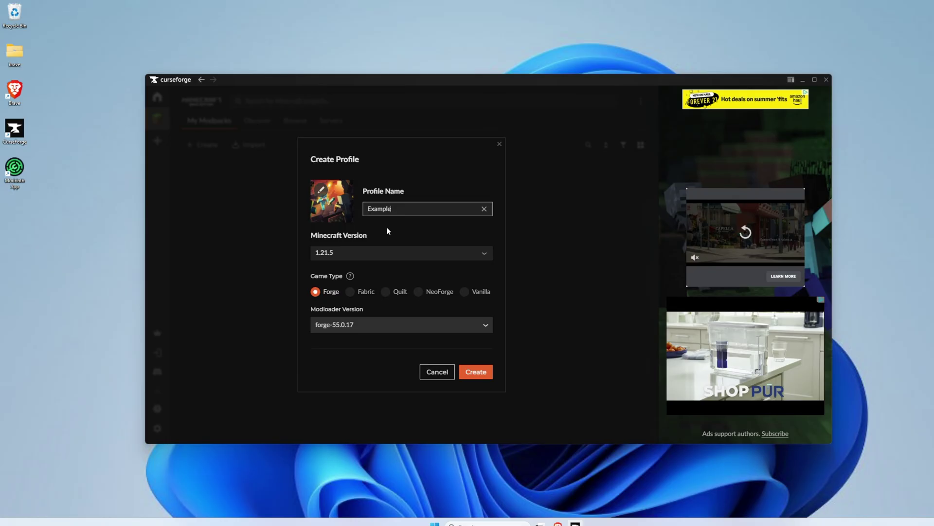
pyautogui.click(361, 252)
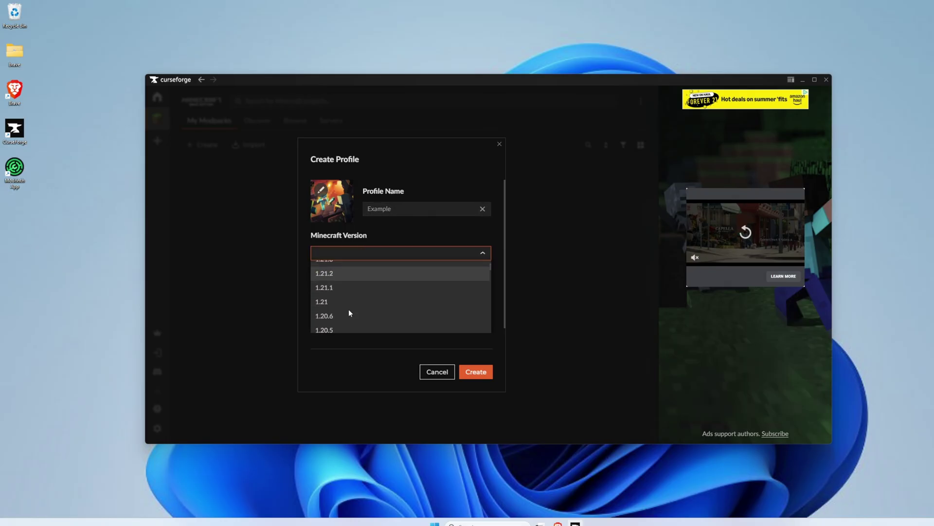
pyautogui.click(345, 287)
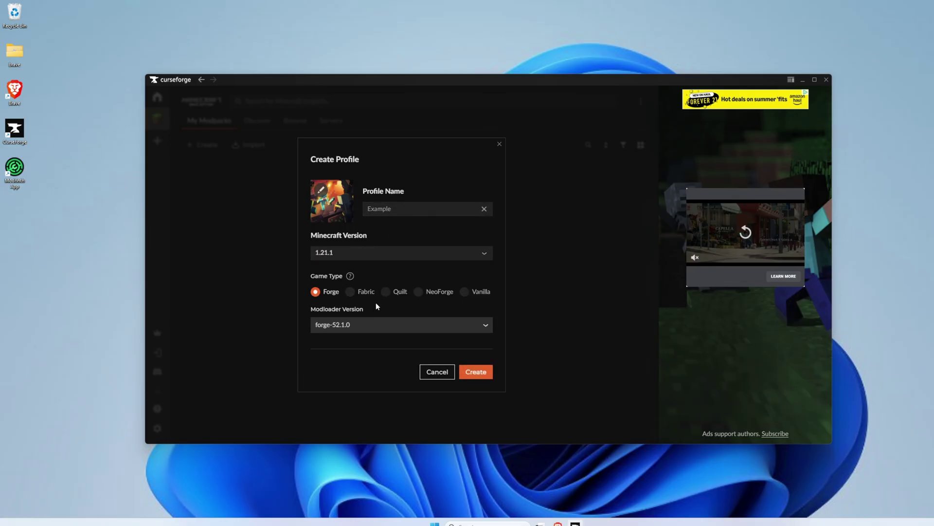
pyautogui.click(430, 295)
pyautogui.click(380, 326)
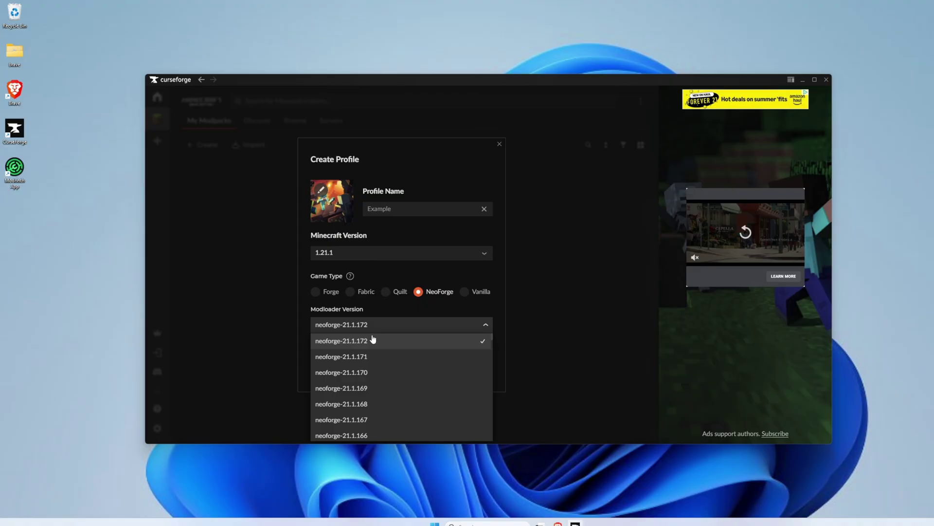
pyautogui.click(420, 301)
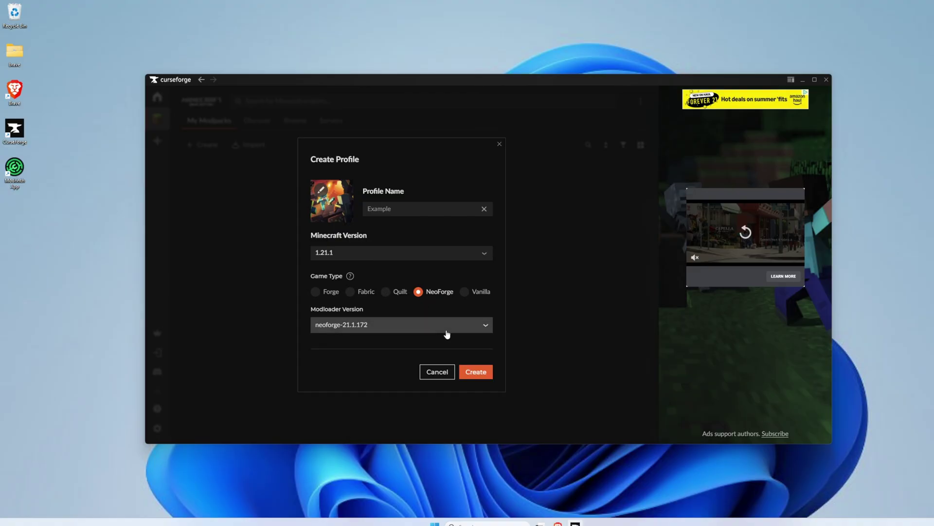
pyautogui.click(478, 375)
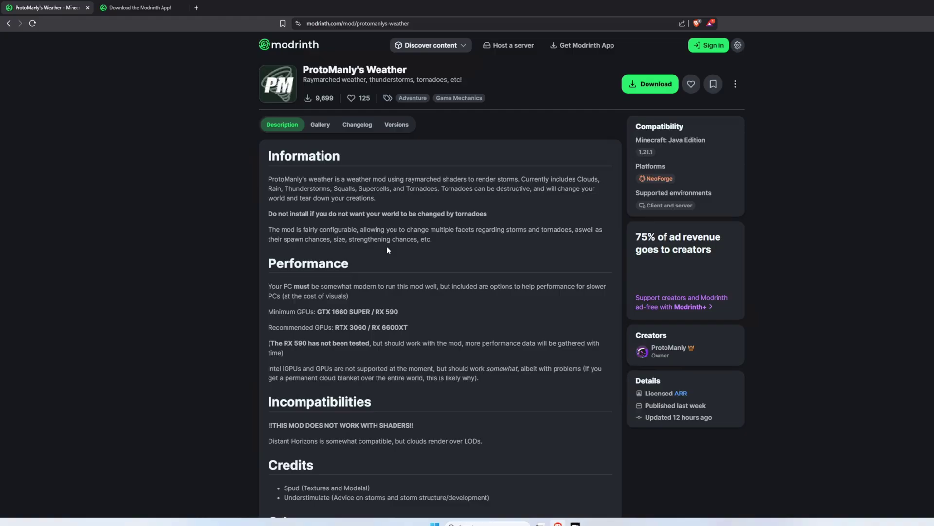
# Download ProtoManly's Weather 0.13.6-alpha from its Modrinth page in the browser and save the JAR file in Downloads
pyautogui.click(643, 87)
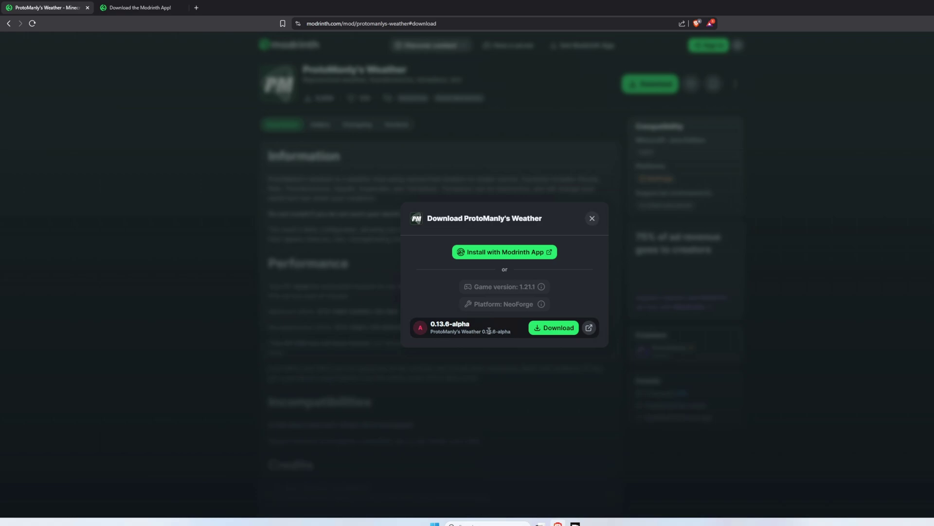
pyautogui.click(545, 328)
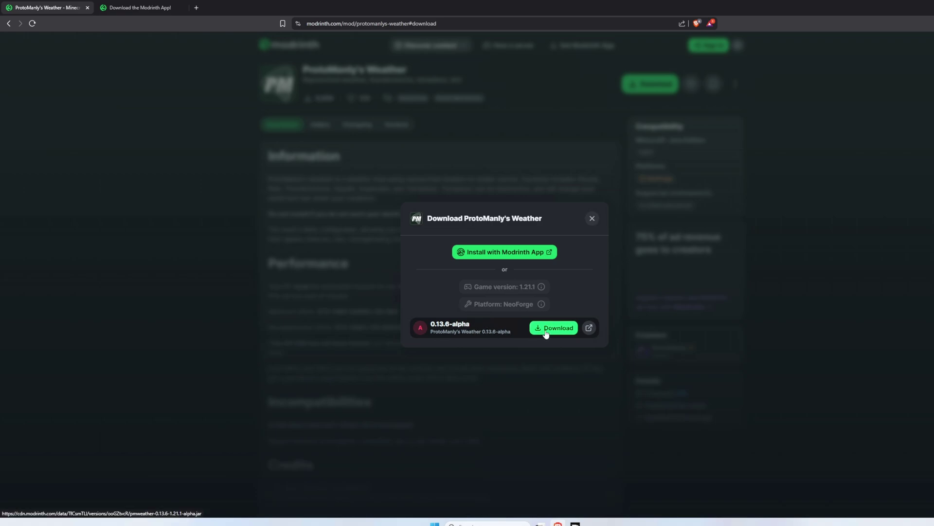
pyautogui.click(25, 105)
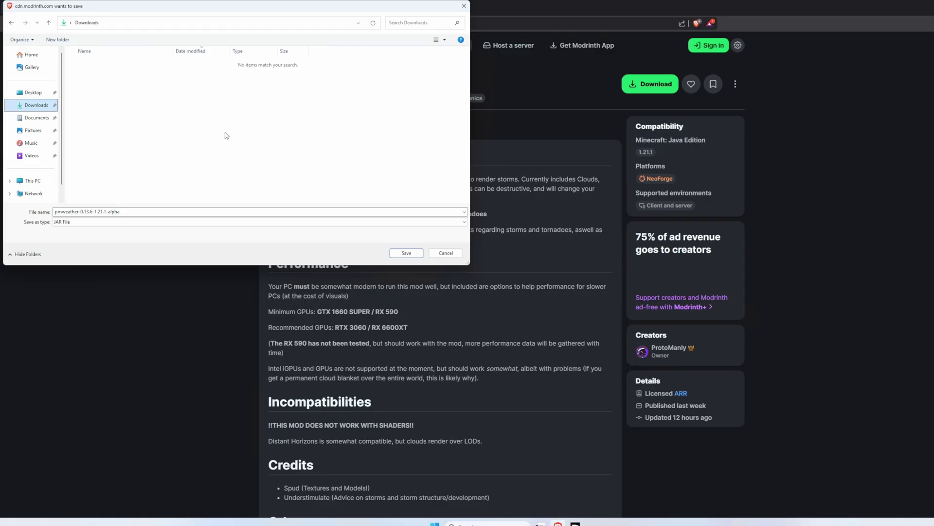
pyautogui.click(413, 253)
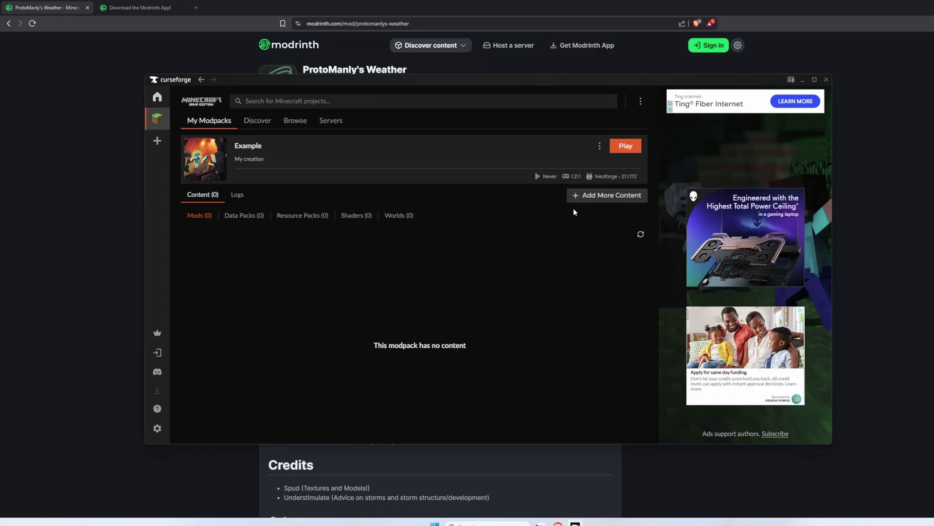
# Open the Example profile's folder from CurseForge and move its window aside
pyautogui.click(599, 147)
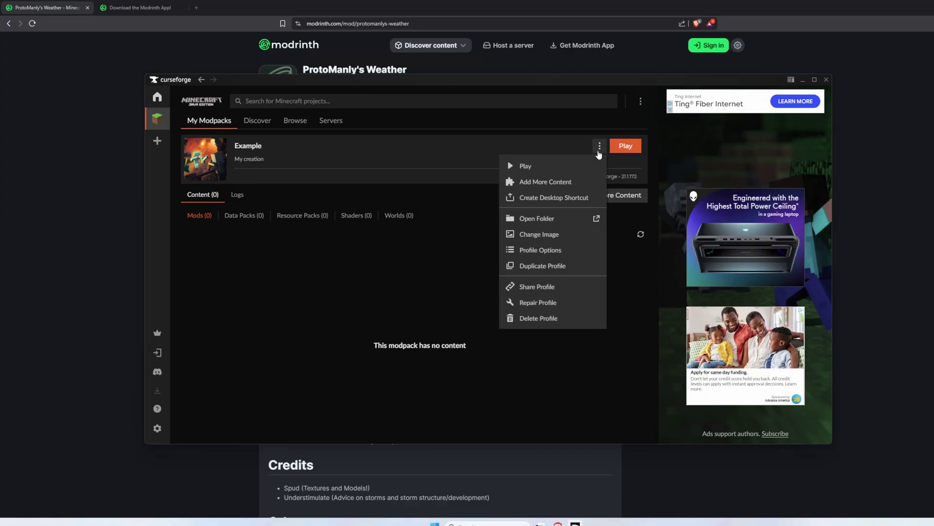
pyautogui.click(542, 226)
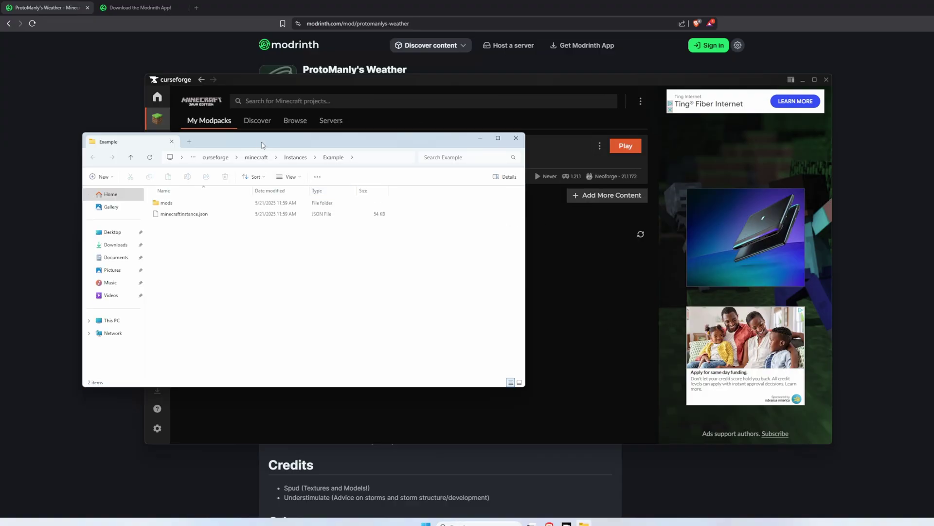
pyautogui.moveTo(289, 146); pyautogui.dragTo(566, 143)
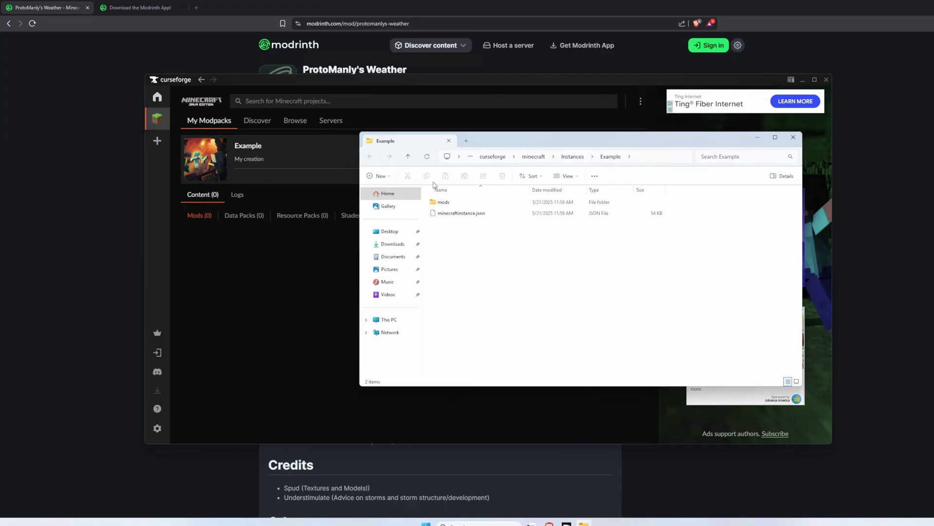
# Open the Example profile's mods folder and a separate Downloads window, and arrange the two side by side
pyautogui.doubleClick(459, 206)
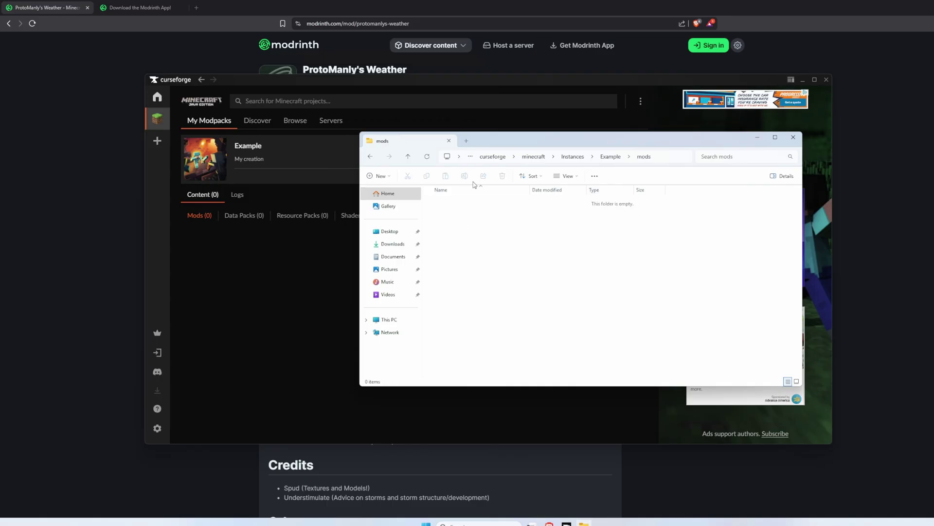
pyautogui.rightClick(389, 246)
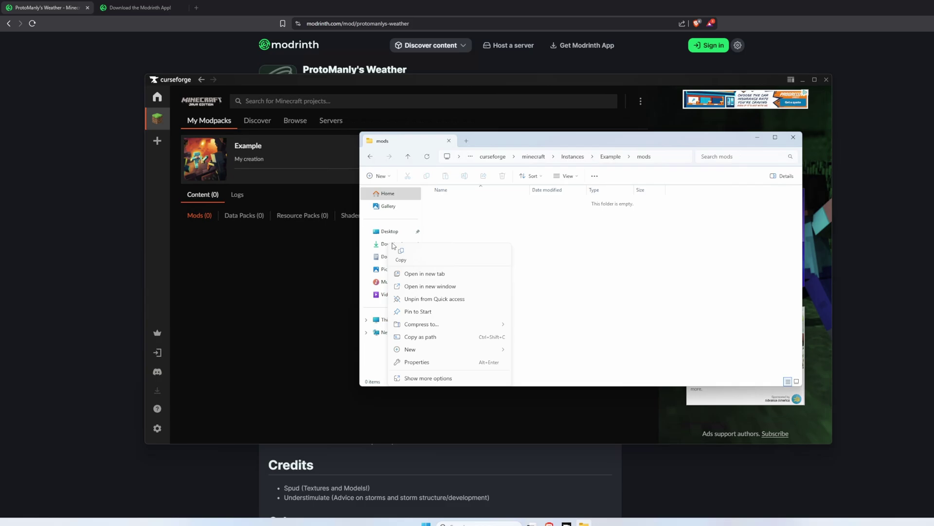
pyautogui.click(422, 286)
pyautogui.moveTo(667, 148); pyautogui.dragTo(474, 159)
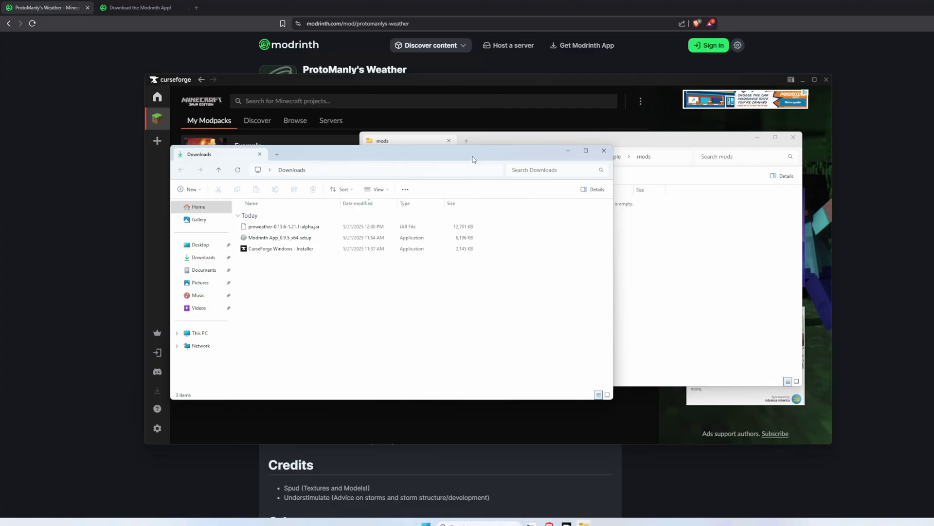
pyautogui.moveTo(563, 138); pyautogui.dragTo(686, 145)
pyautogui.click(397, 164)
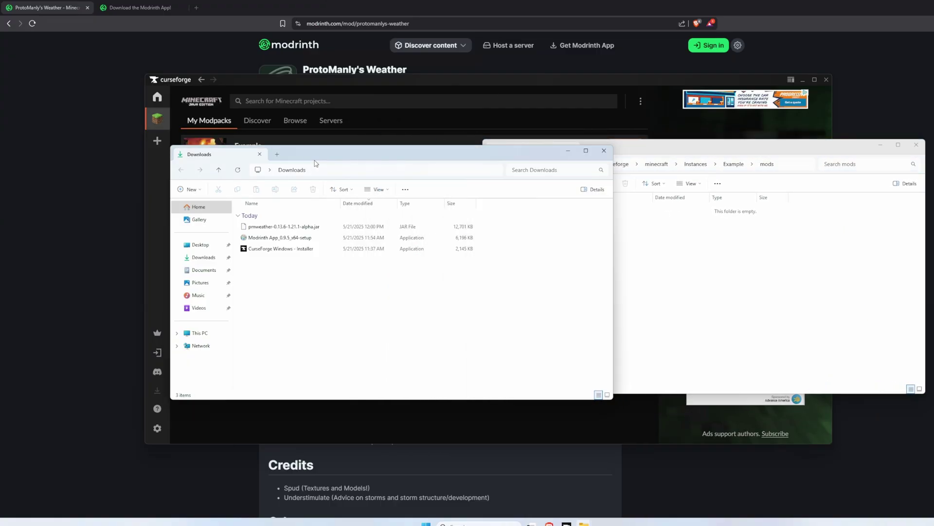
pyautogui.moveTo(387, 159); pyautogui.dragTo(261, 154)
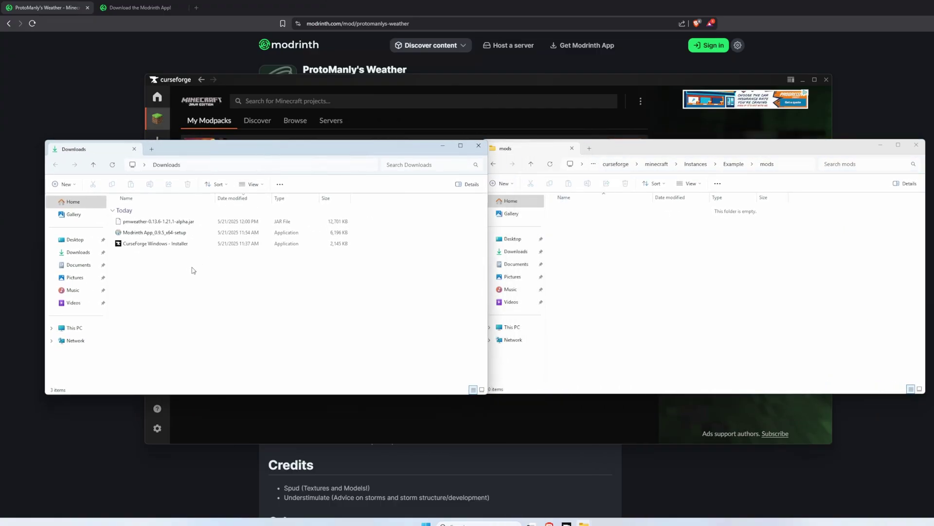
# Move pmweather-0.13.6-1.21.1-alpha.jar from Downloads into the Example profile's mods folder and close both folder windows
pyautogui.click(159, 224)
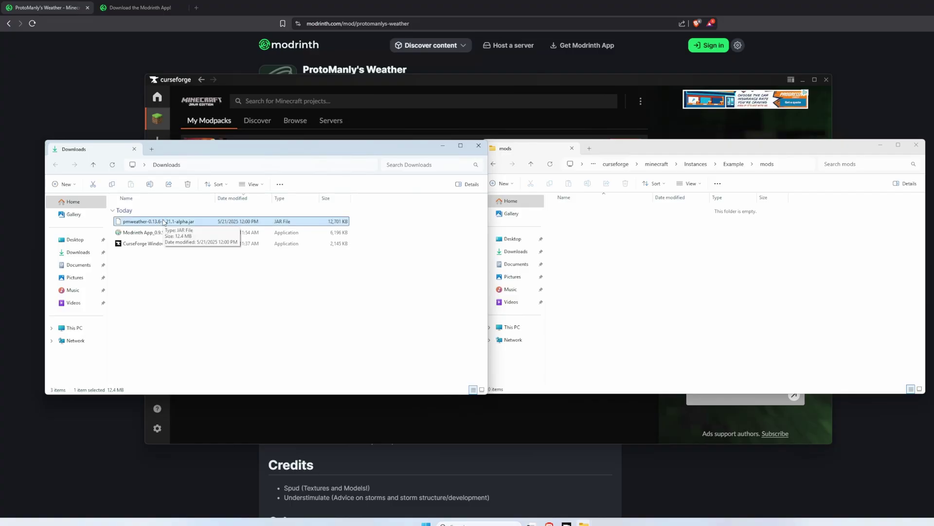
pyautogui.moveTo(164, 222); pyautogui.dragTo(682, 252)
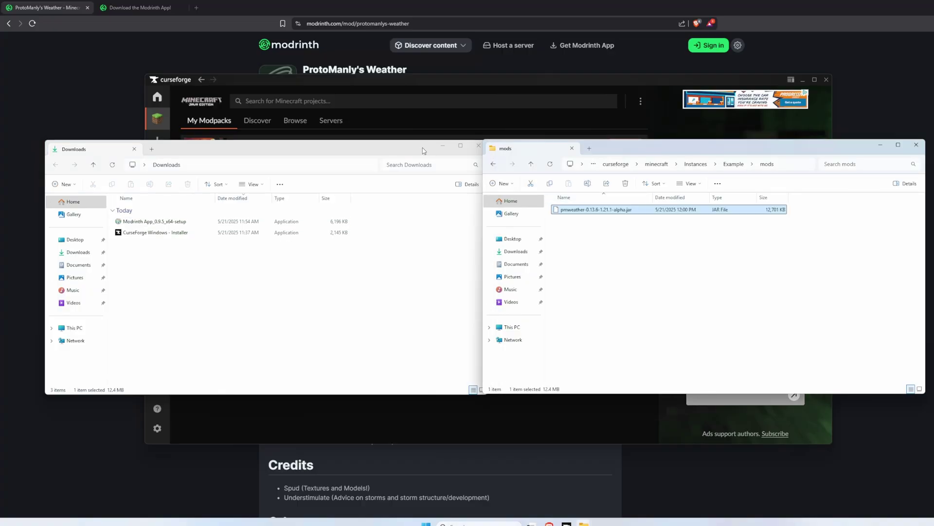
pyautogui.click(478, 145)
pyautogui.click(915, 146)
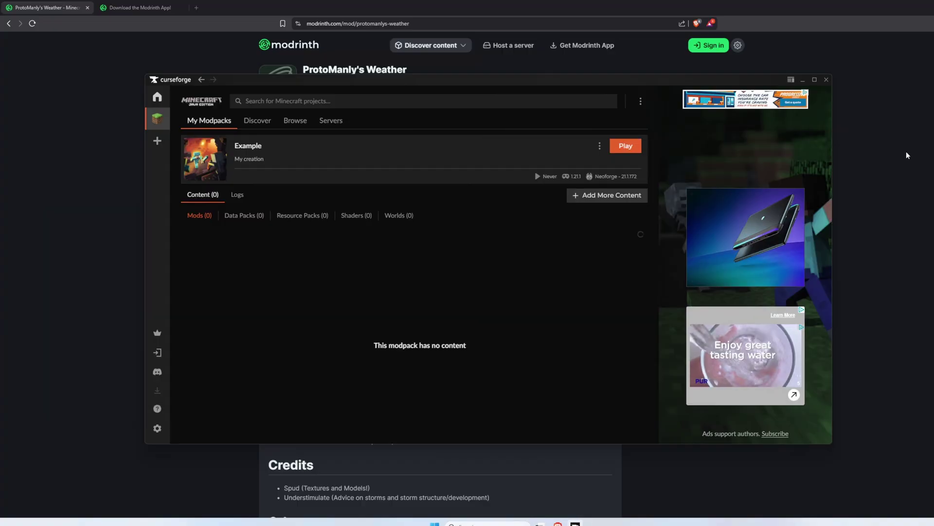